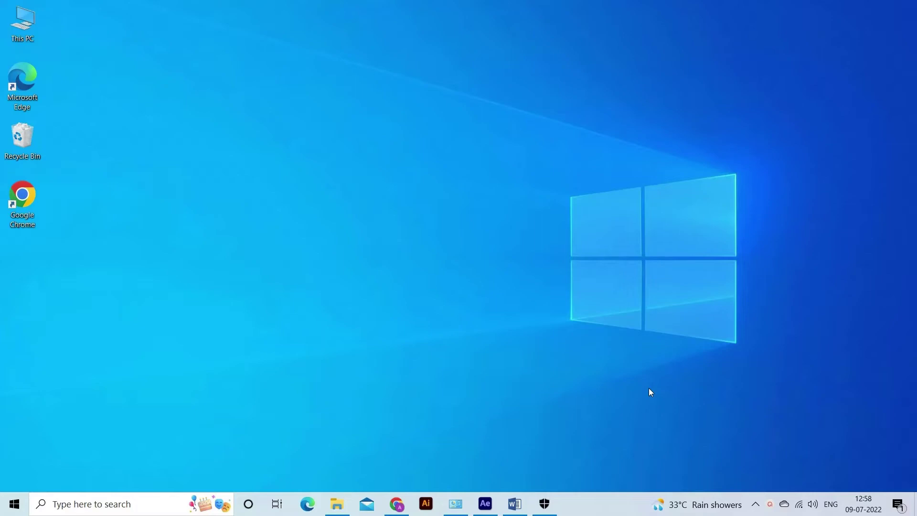
Run a Quick scan from Windows Security's Virus & threat protection page.
click(544, 503)
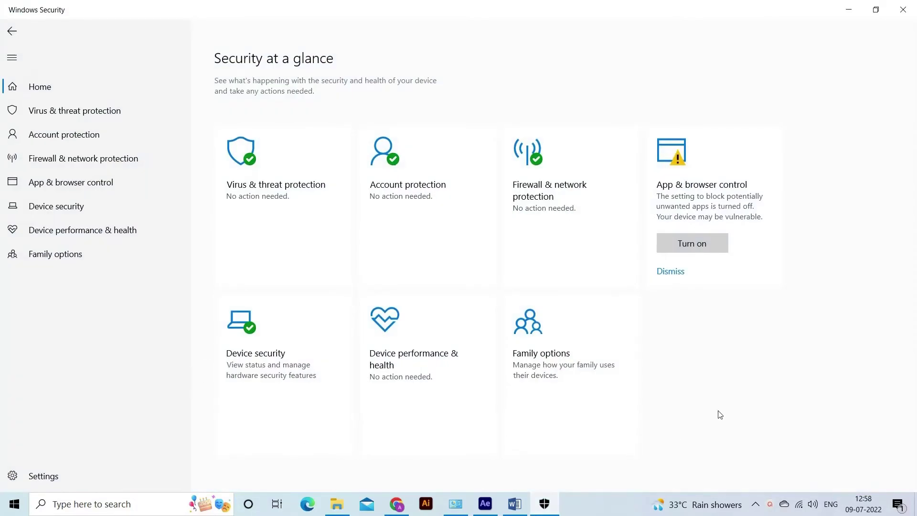
click(313, 236)
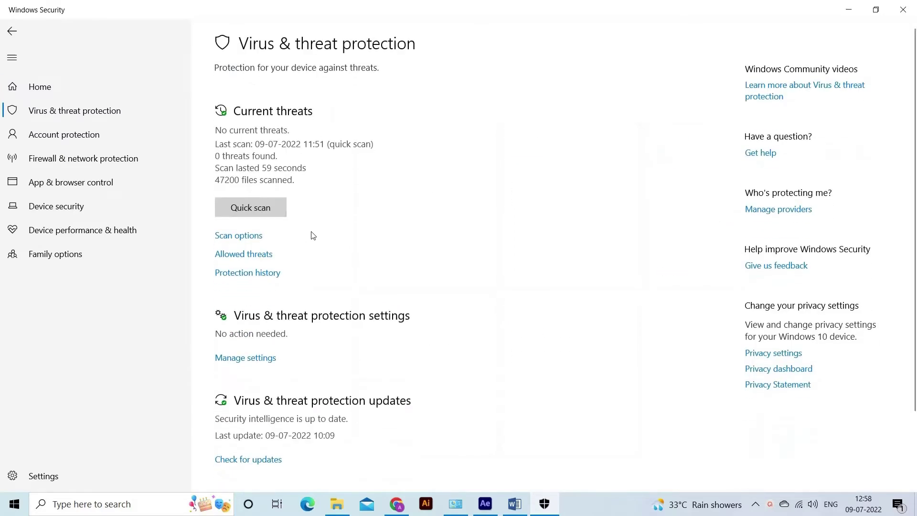
click(260, 215)
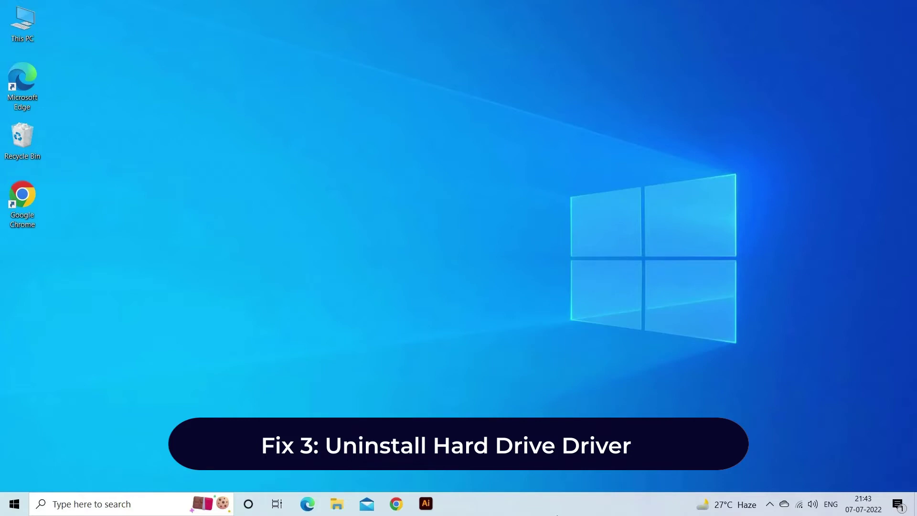
Search for devmgmt.msc and launch Device Manager from the best match.
click(65, 504)
text(dev)
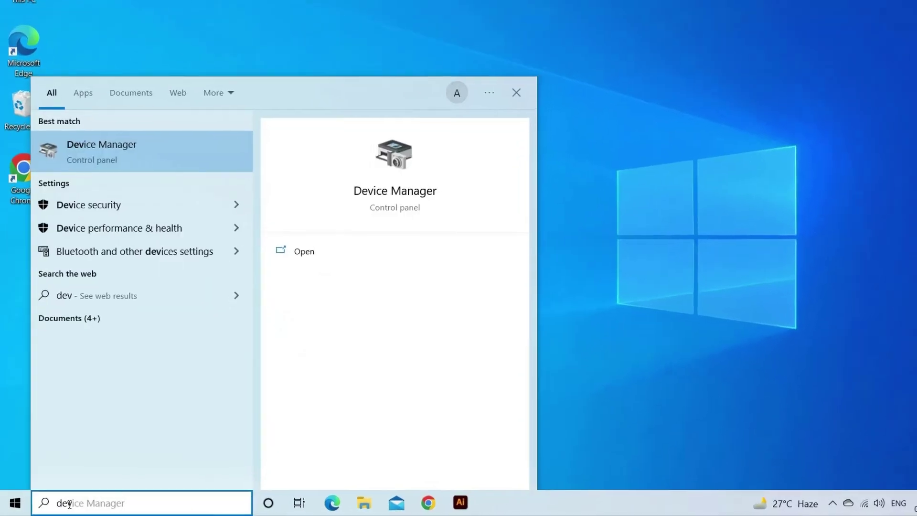
text(mgmt)
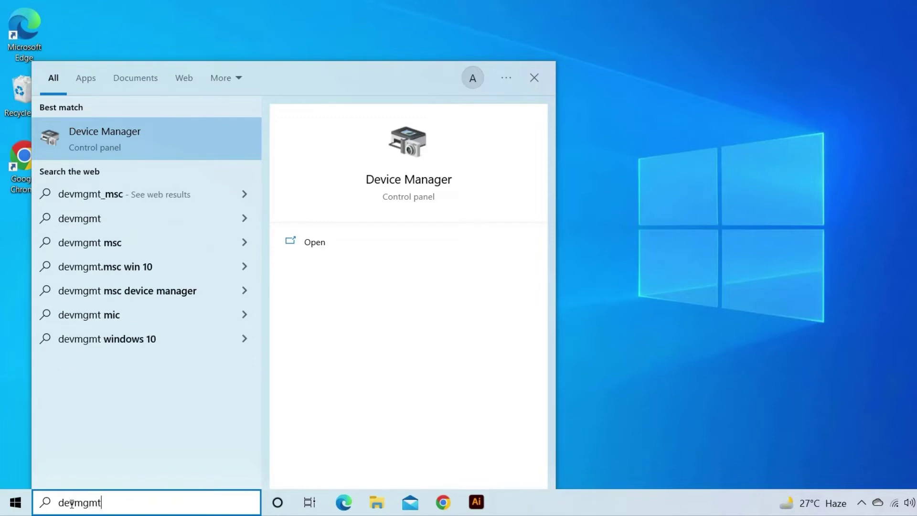
text(.msc)
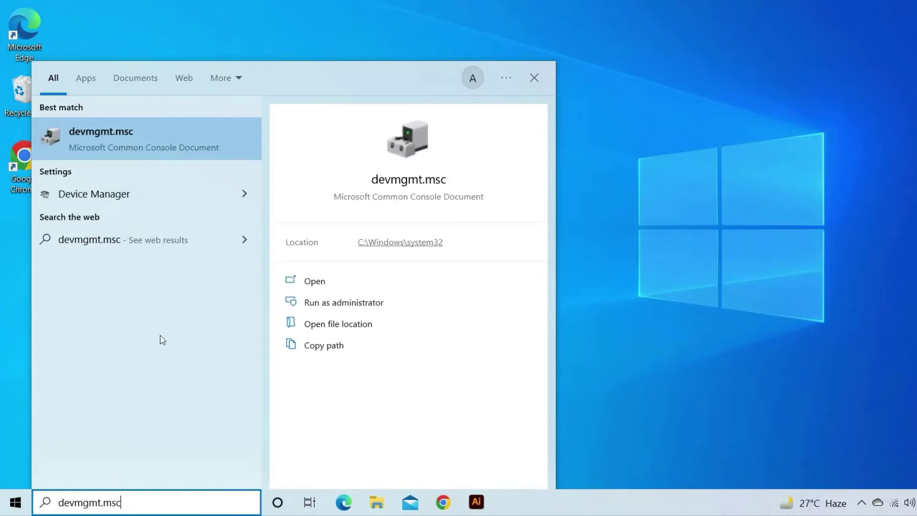
click(156, 193)
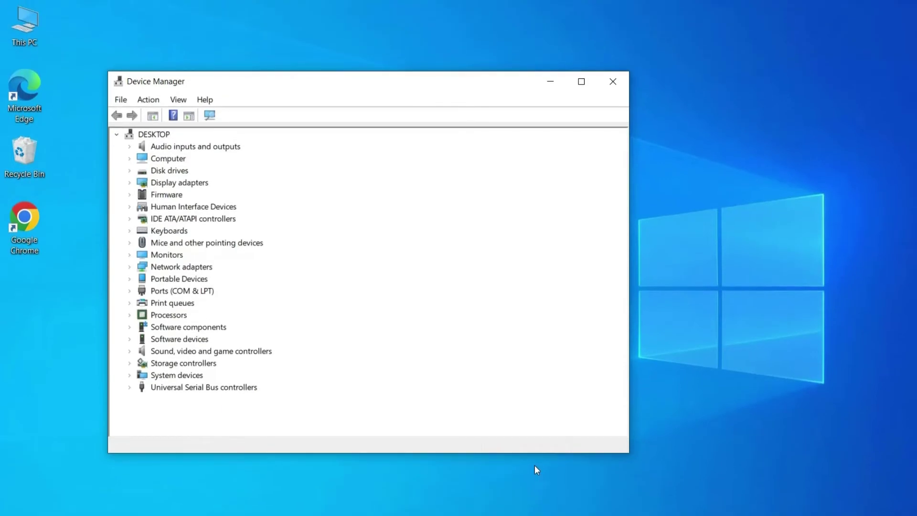
Expand Universal Serial Bus controllers, review the Intel USB 3.0 controller, Composite, Mass Storage and Root Hub devices, then close the window.
click(171, 387)
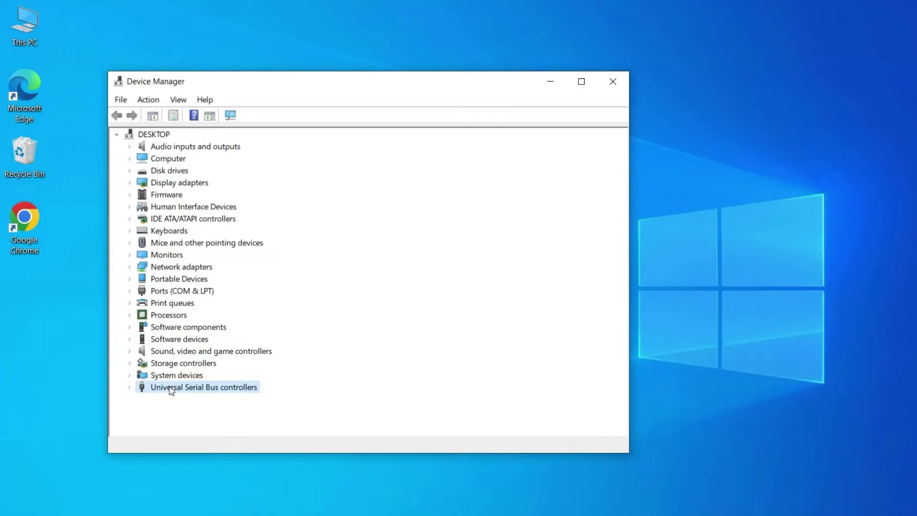
double_click(171, 387)
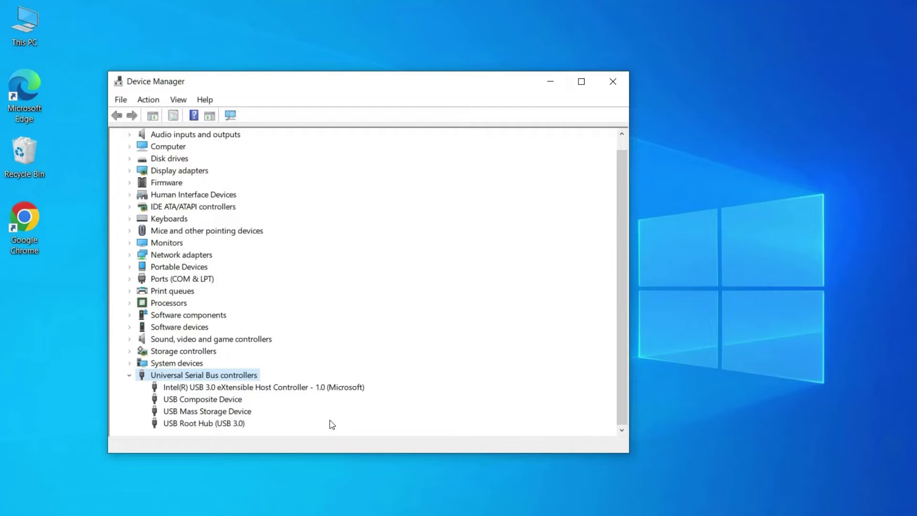
click(232, 390)
click(222, 402)
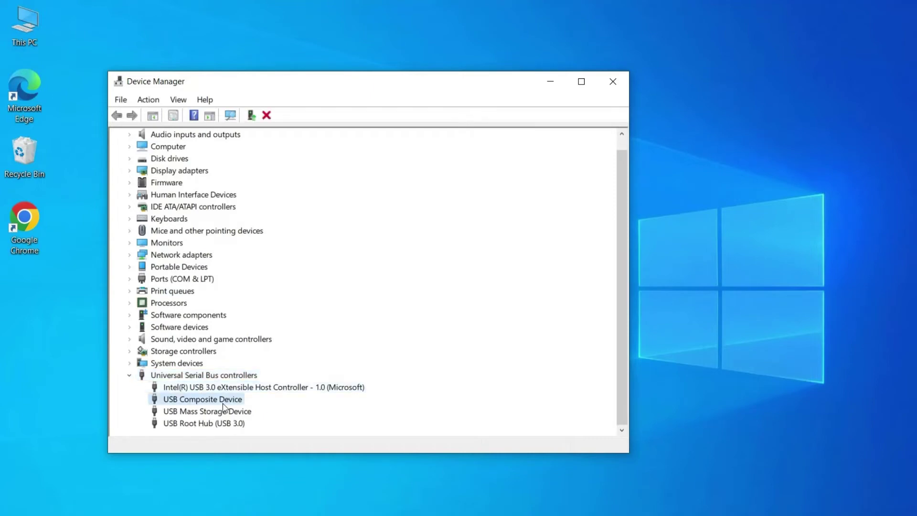
click(227, 413)
click(235, 425)
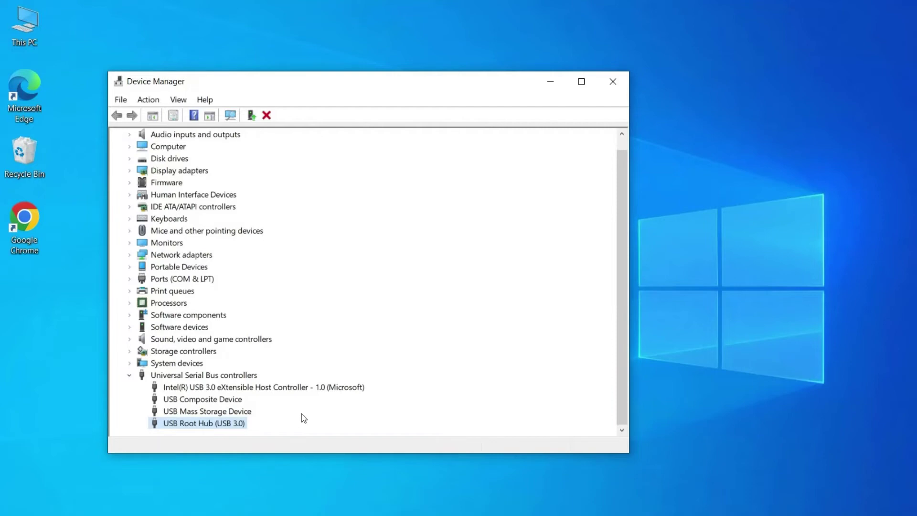
click(612, 81)
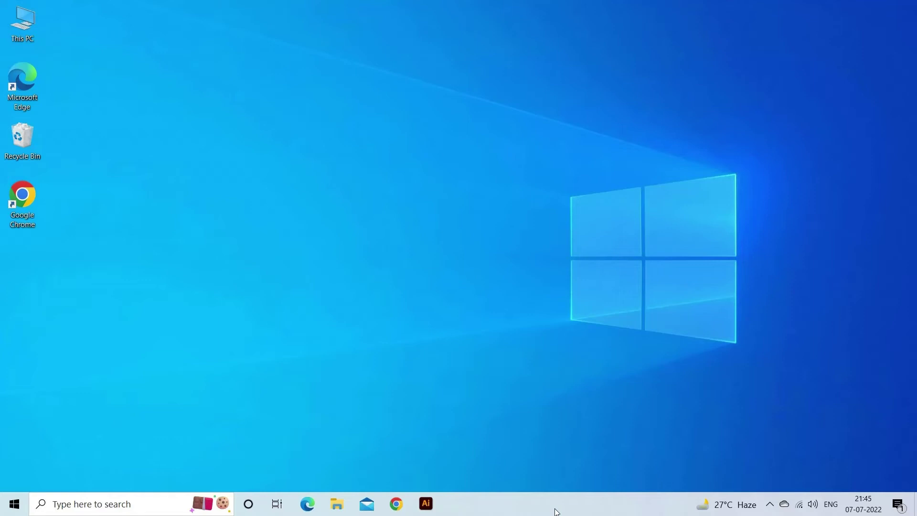
Reopen Device Manager by searching devmgmt.msc and pressing Enter.
click(65, 505)
text(dev)
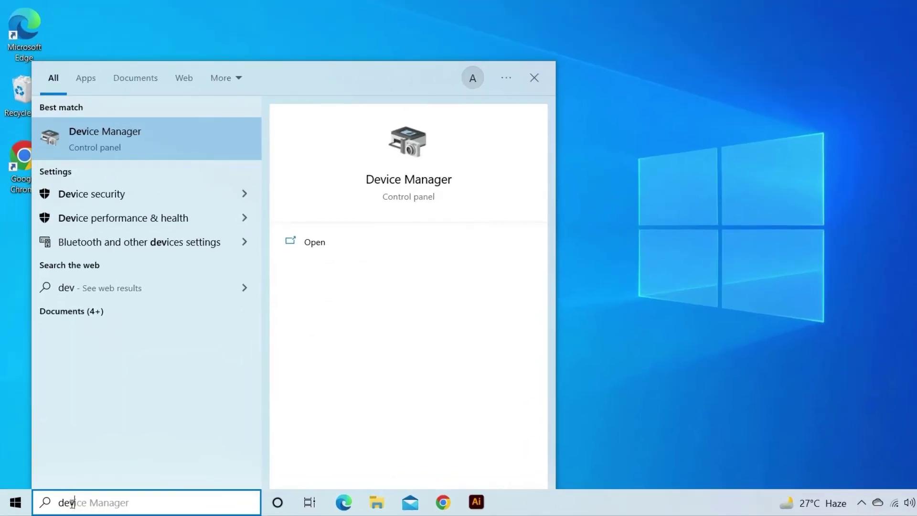
text(mgmt)
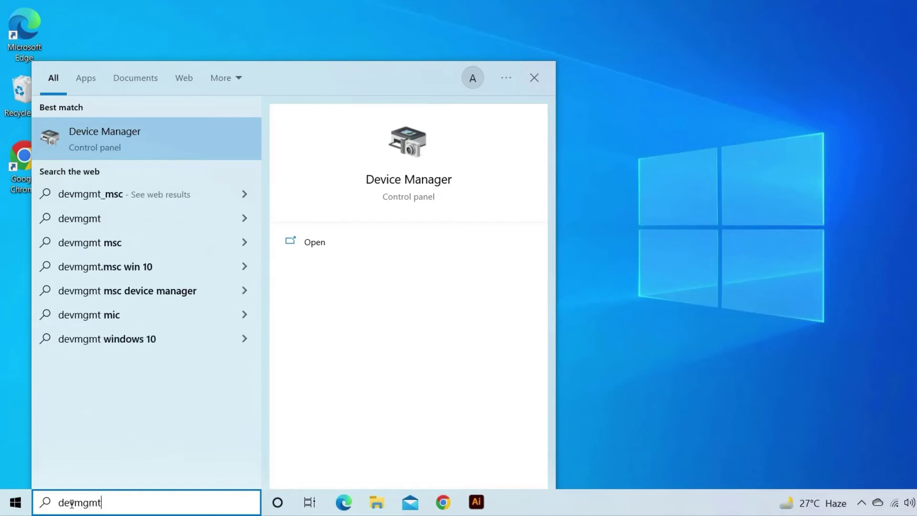
text(.msc)
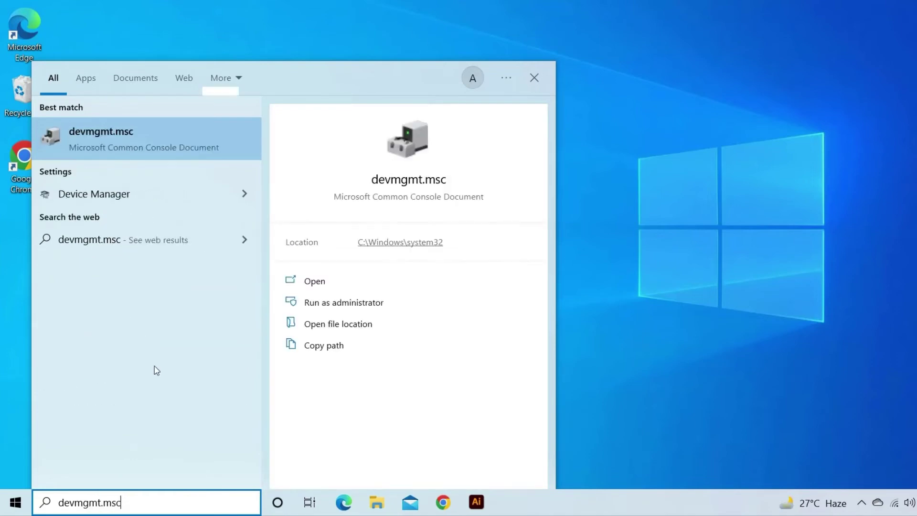
key(Return)
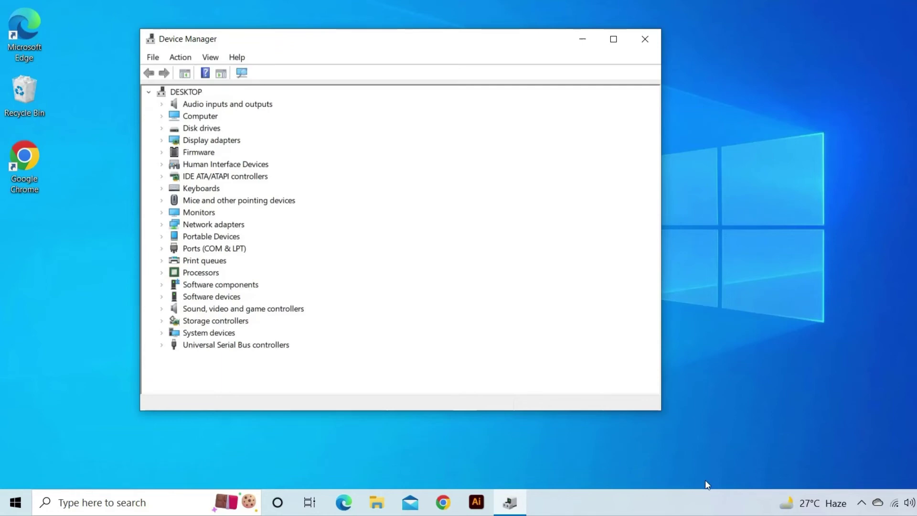
In USB Root Hub (USB 3.0) Power Management properties, uncheck 'Allow the computer to turn off this device to save power'.
click(207, 344)
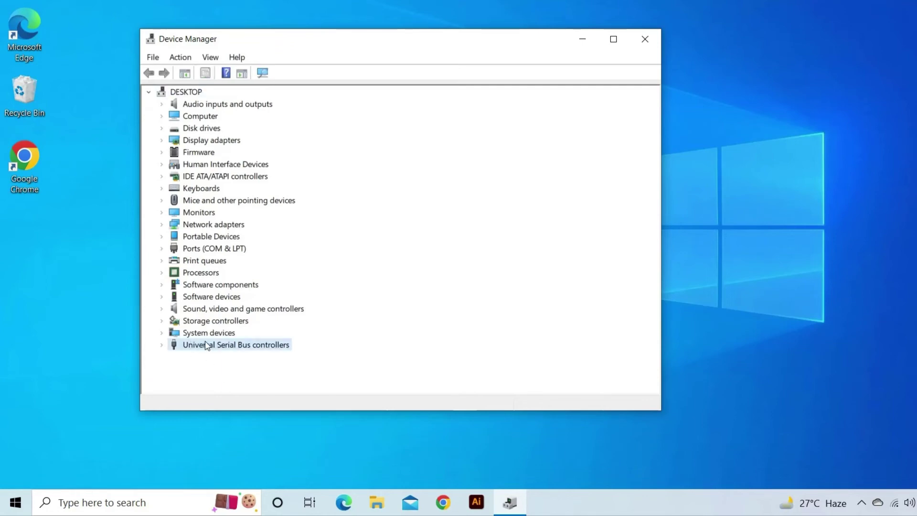
double_click(217, 345)
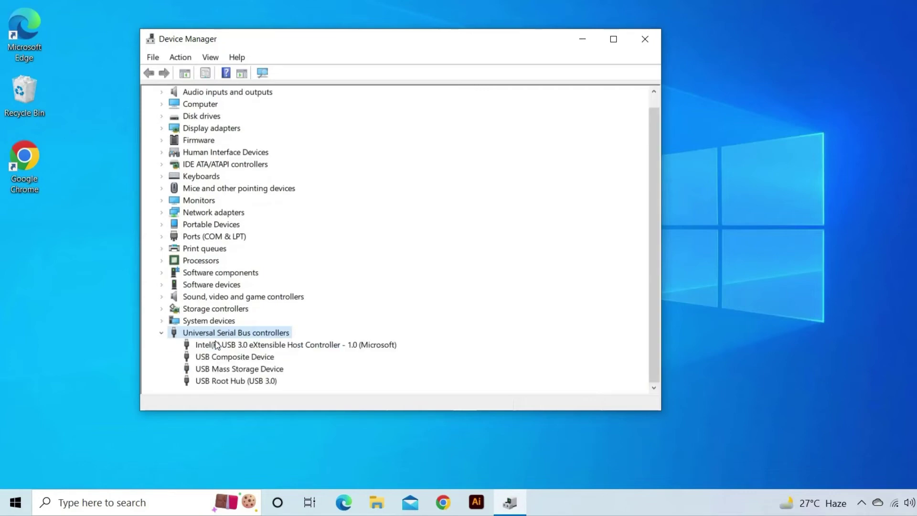
click(219, 382)
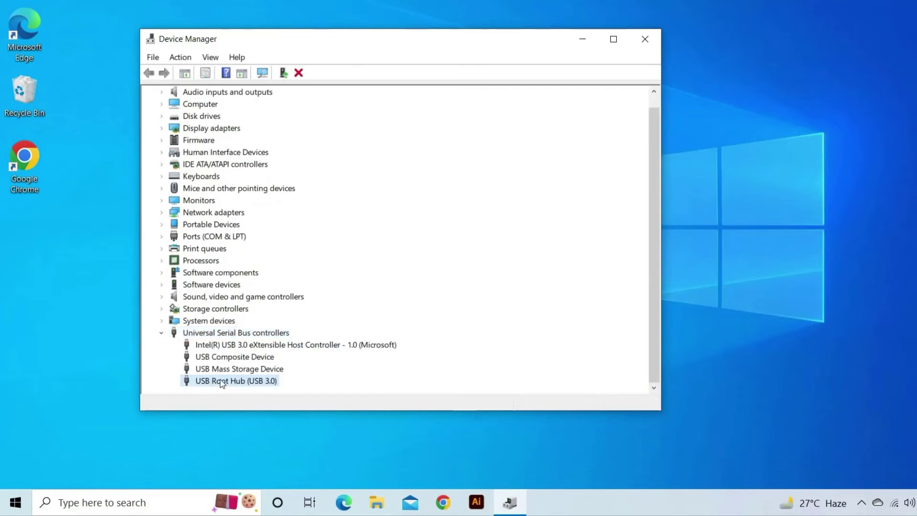
right_click(221, 383)
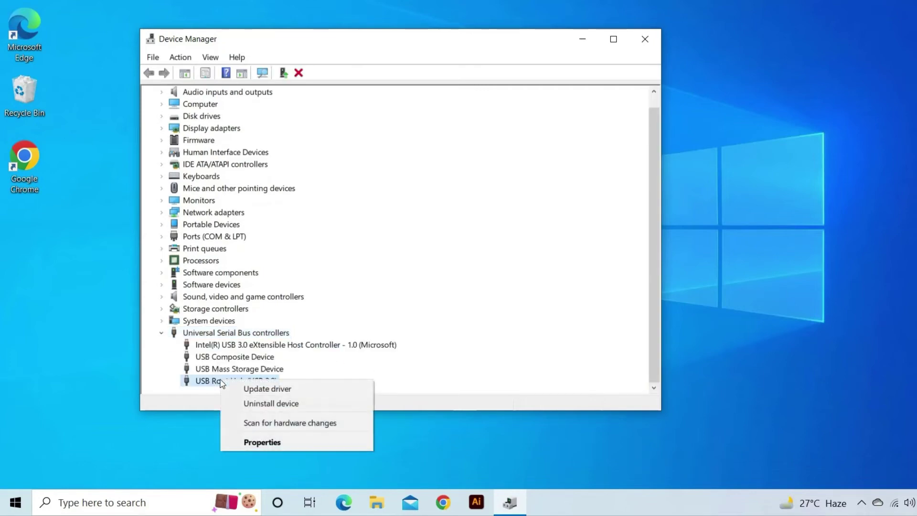
click(275, 444)
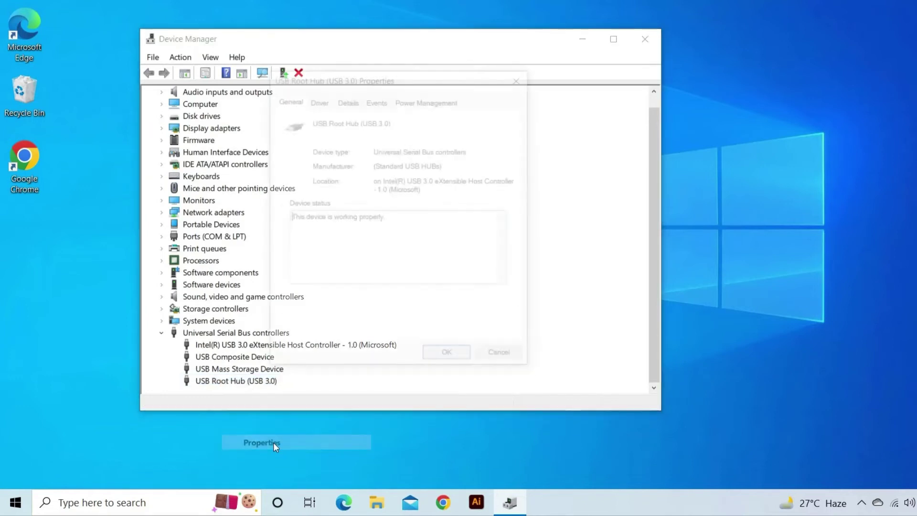
click(431, 106)
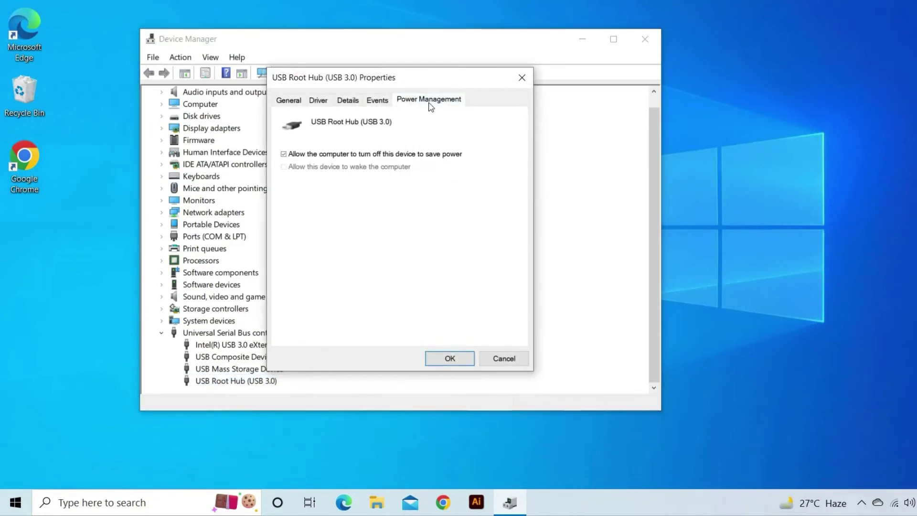
click(284, 154)
click(448, 359)
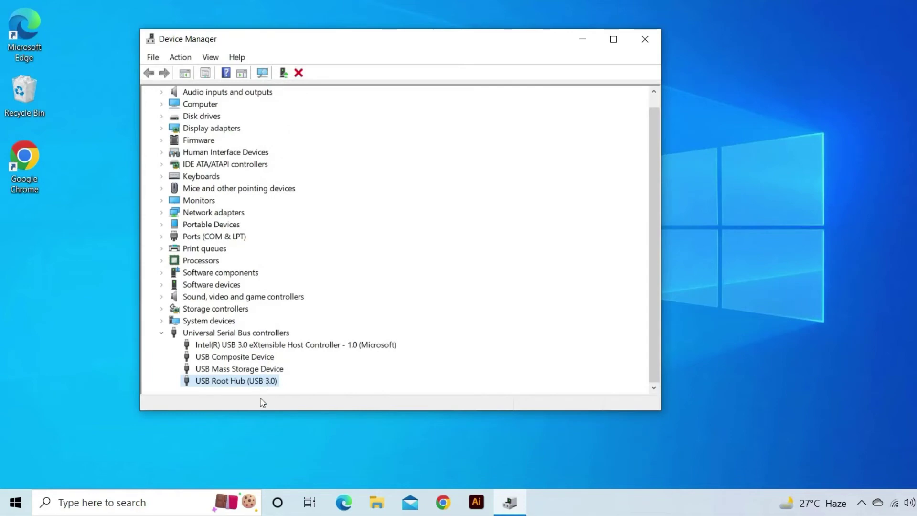
Close Device Manager with Alt+F4 and continue the Stellar Photo Recovery setup.
key(alt+F4)
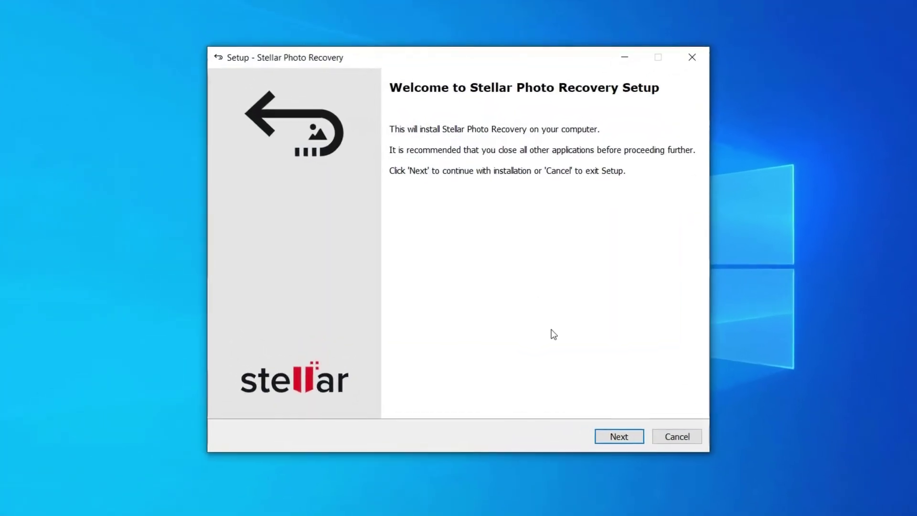
click(619, 435)
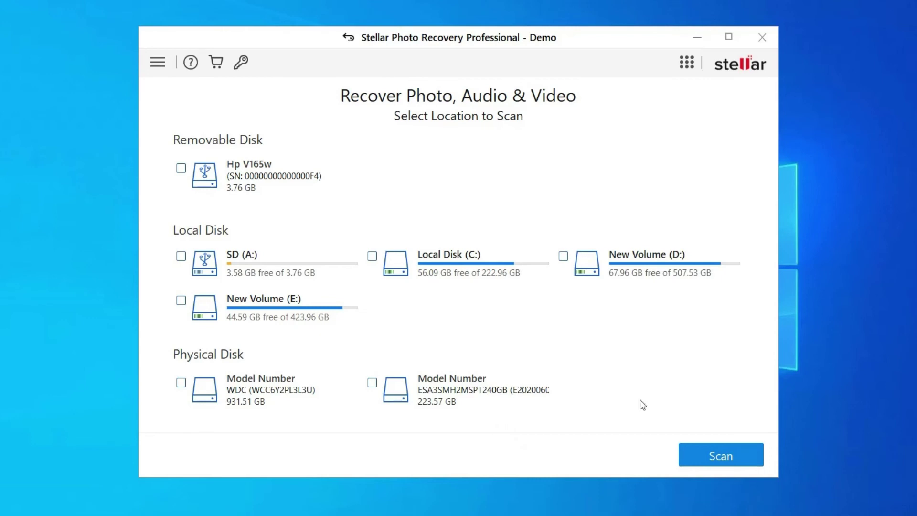
Scan the SD (A:) drive in Stellar Photo Recovery and dismiss the completion message.
click(181, 257)
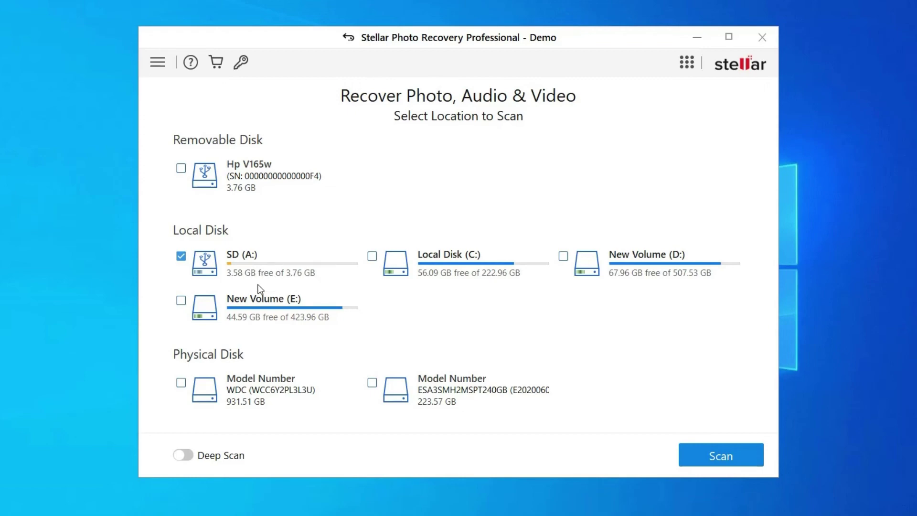
click(747, 458)
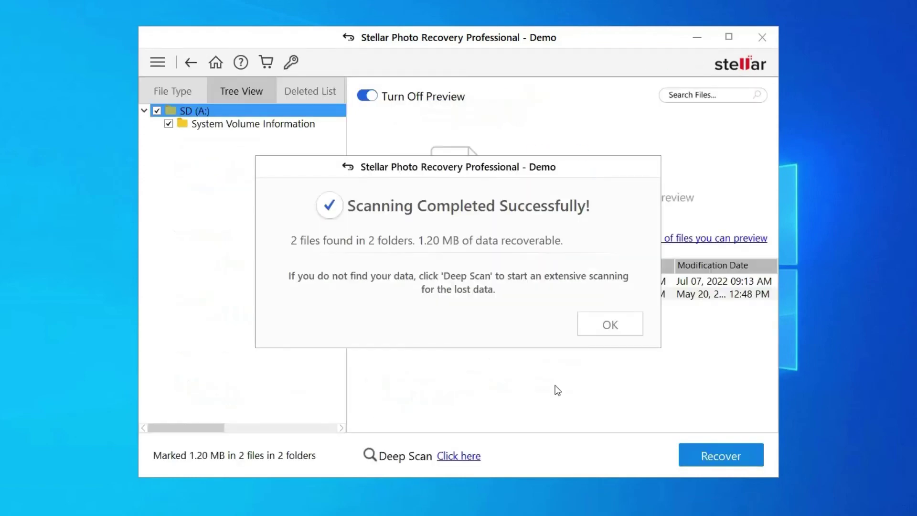
click(609, 325)
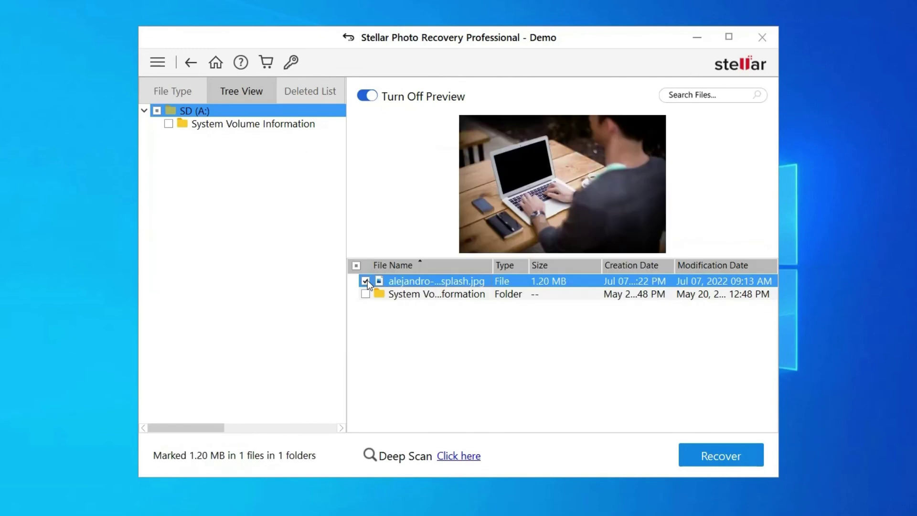